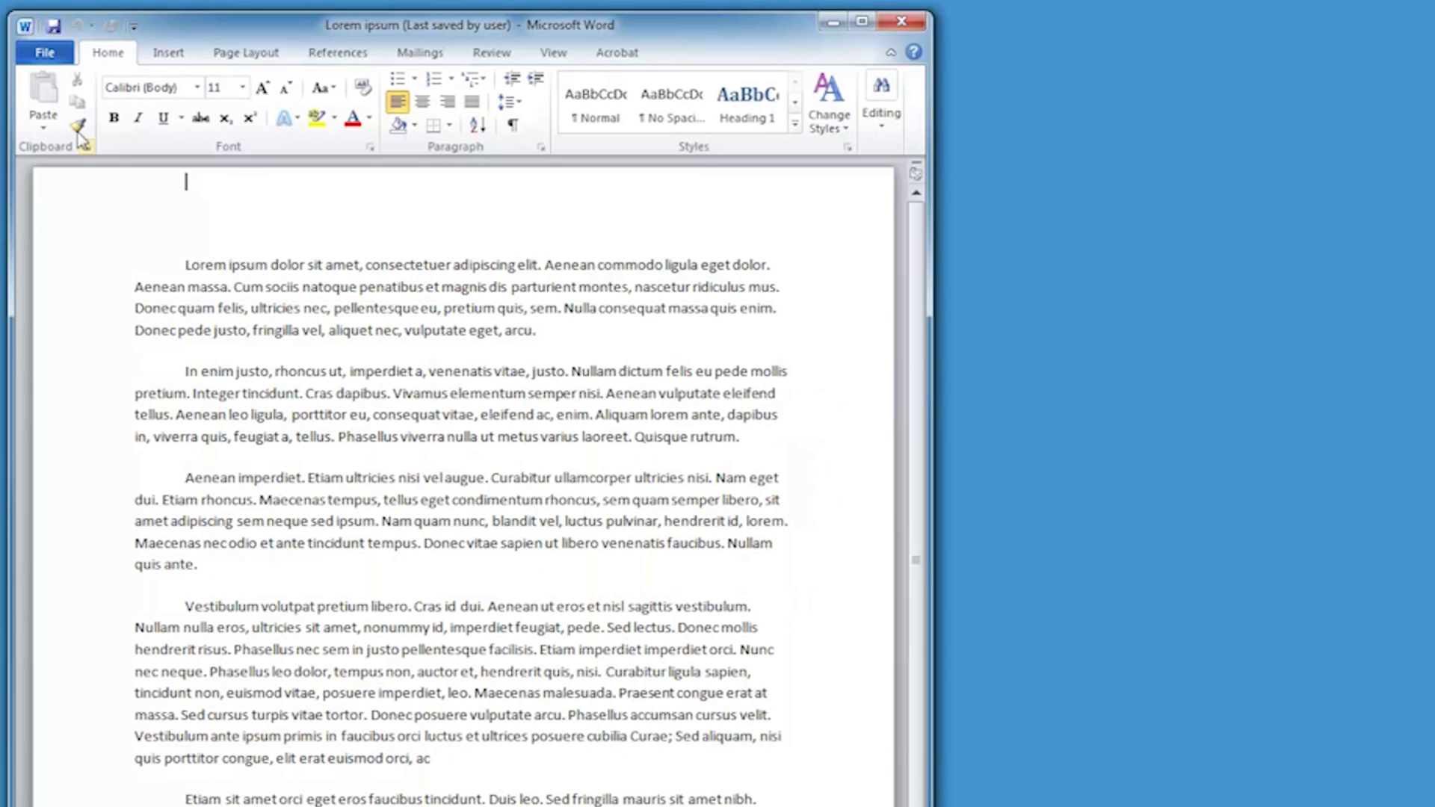
Step: From File > Print, select the HP Officejet Pro 8500 A910 and bring up its Printer Properties
{"action": "left_click", "coordinate": [59, 53]}
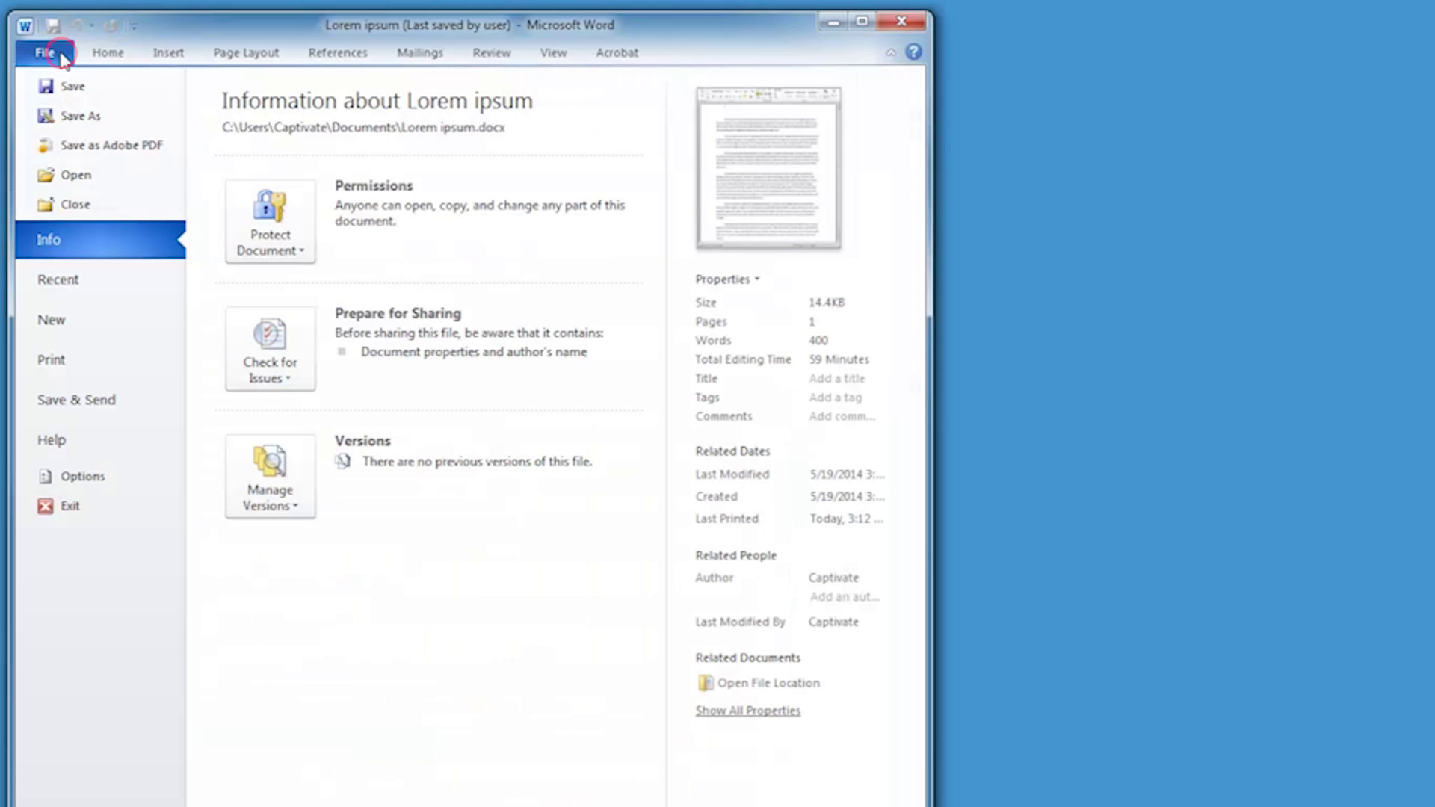
{"action": "left_click", "coordinate": [143, 362]}
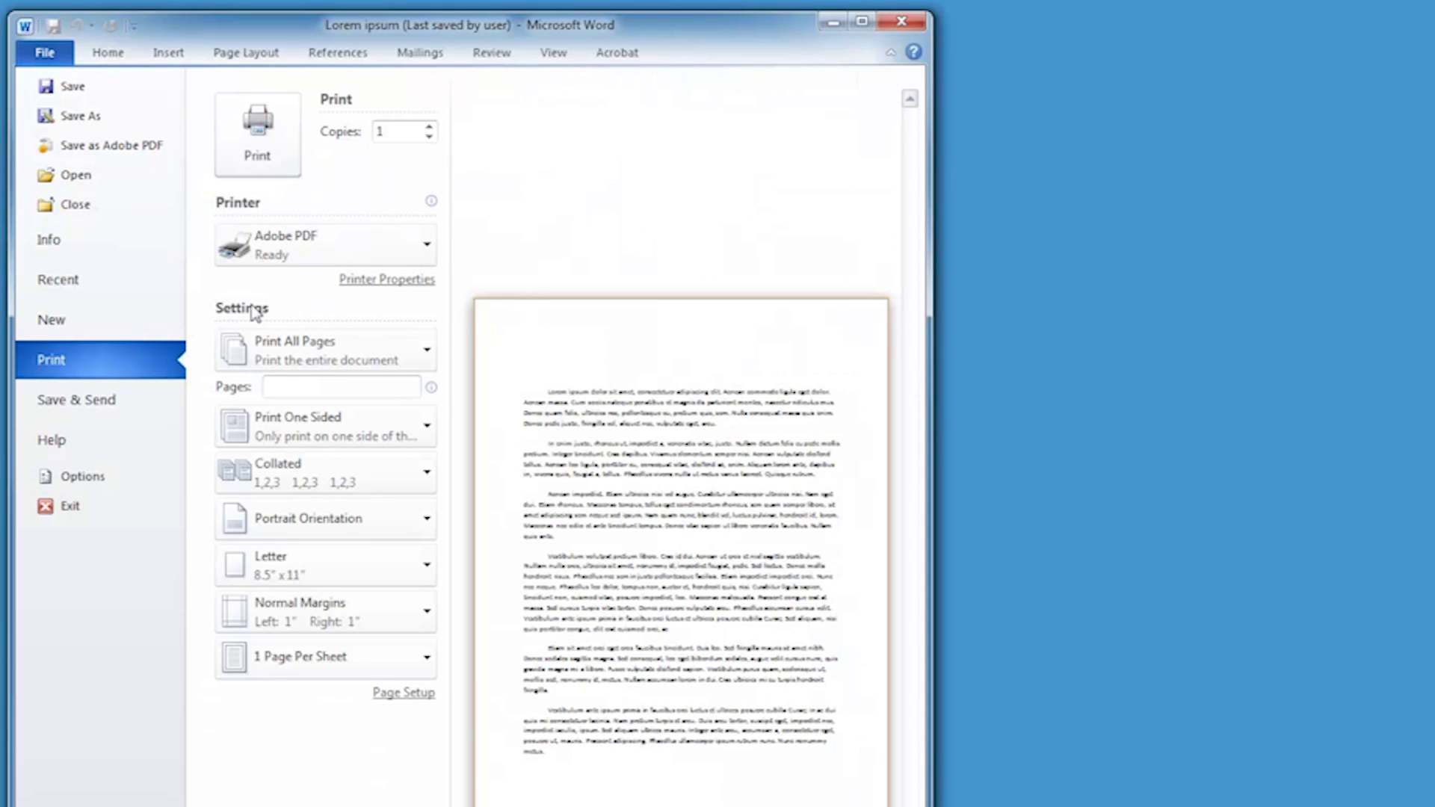
{"action": "left_click", "coordinate": [420, 255]}
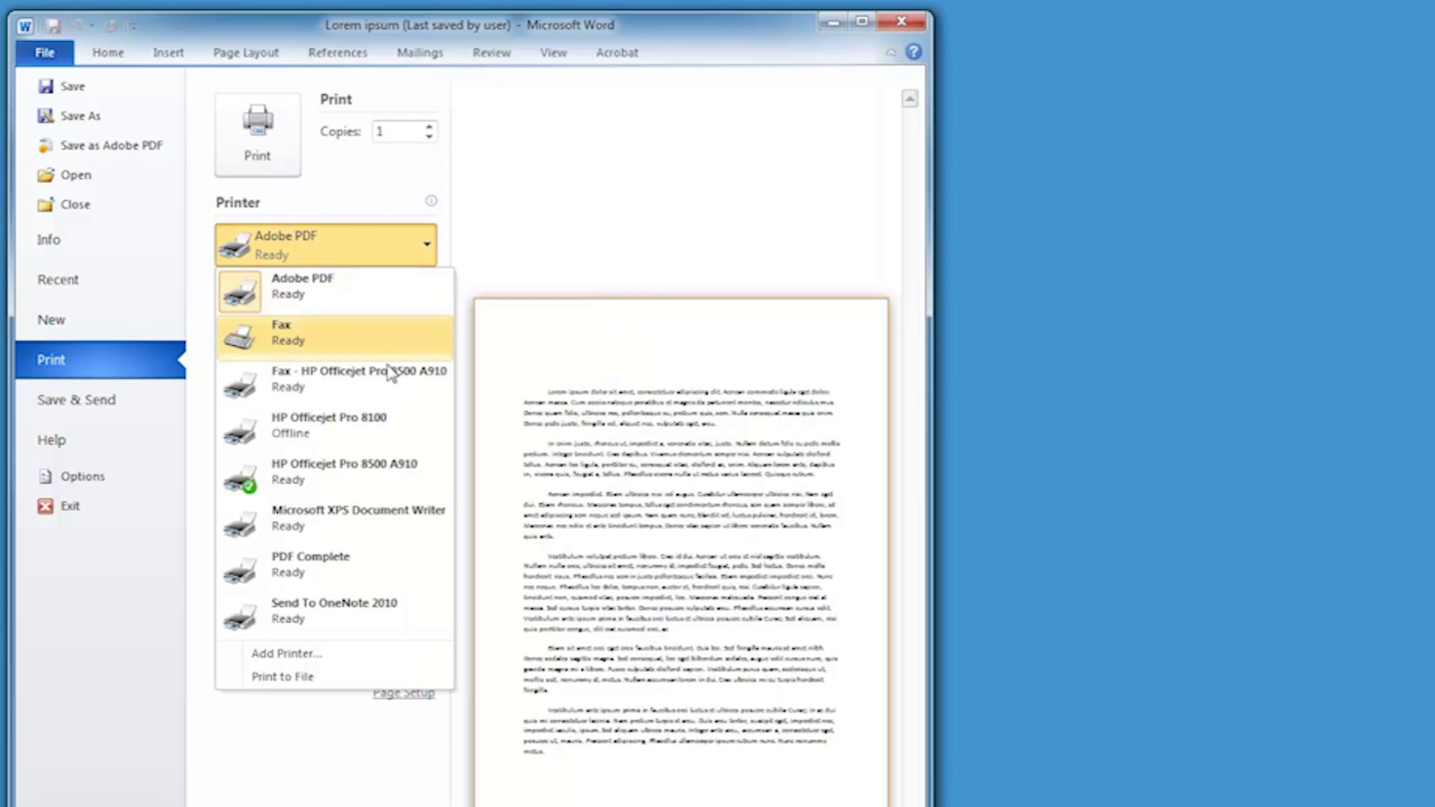
{"action": "left_click", "coordinate": [421, 483]}
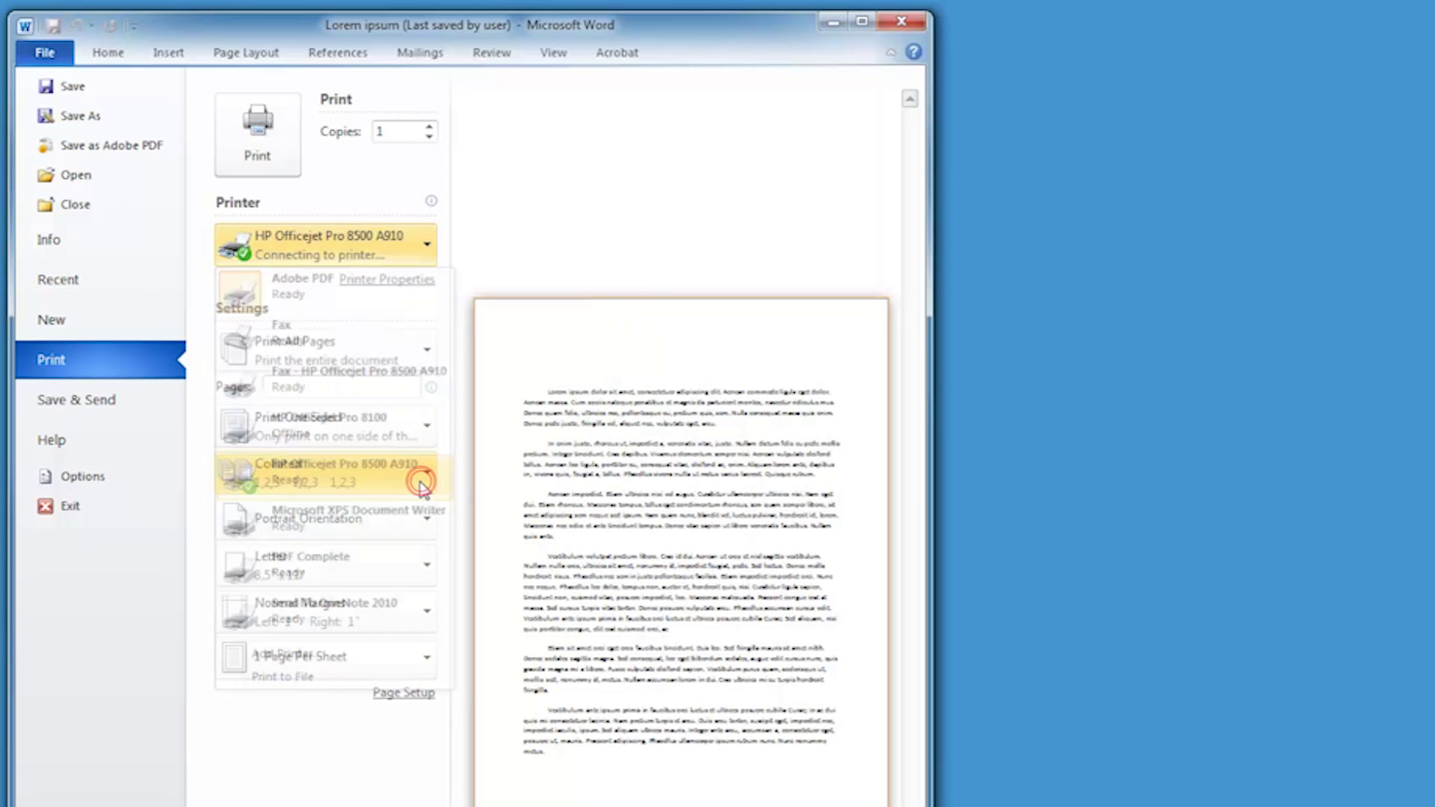
{"action": "left_click", "coordinate": [429, 289]}
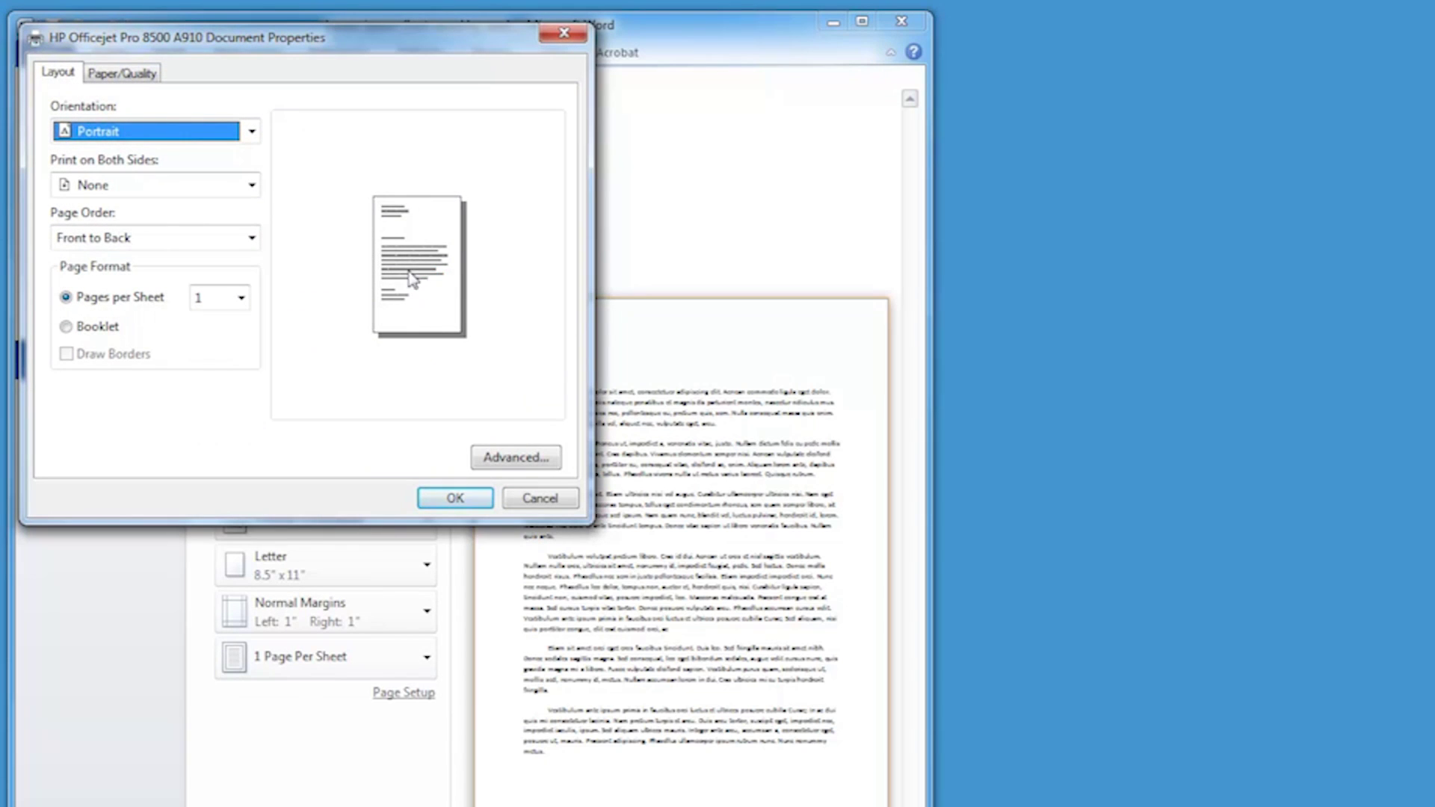
Step: On Paper/Quality, set Paper Source to Tray 1, Paper Size to Letter and Media to Plain Paper
{"action": "left_click", "coordinate": [150, 76]}
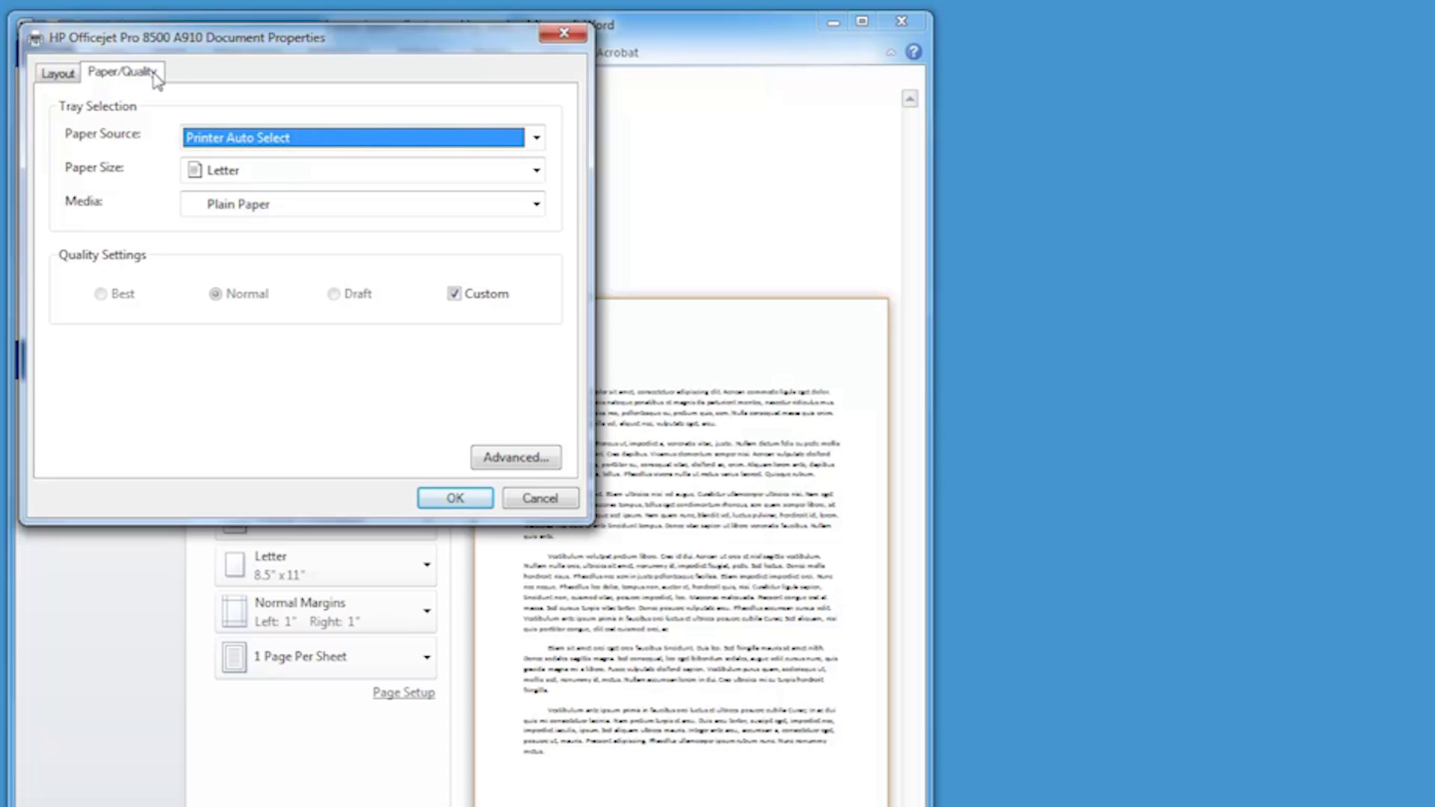
{"action": "left_click", "coordinate": [539, 144]}
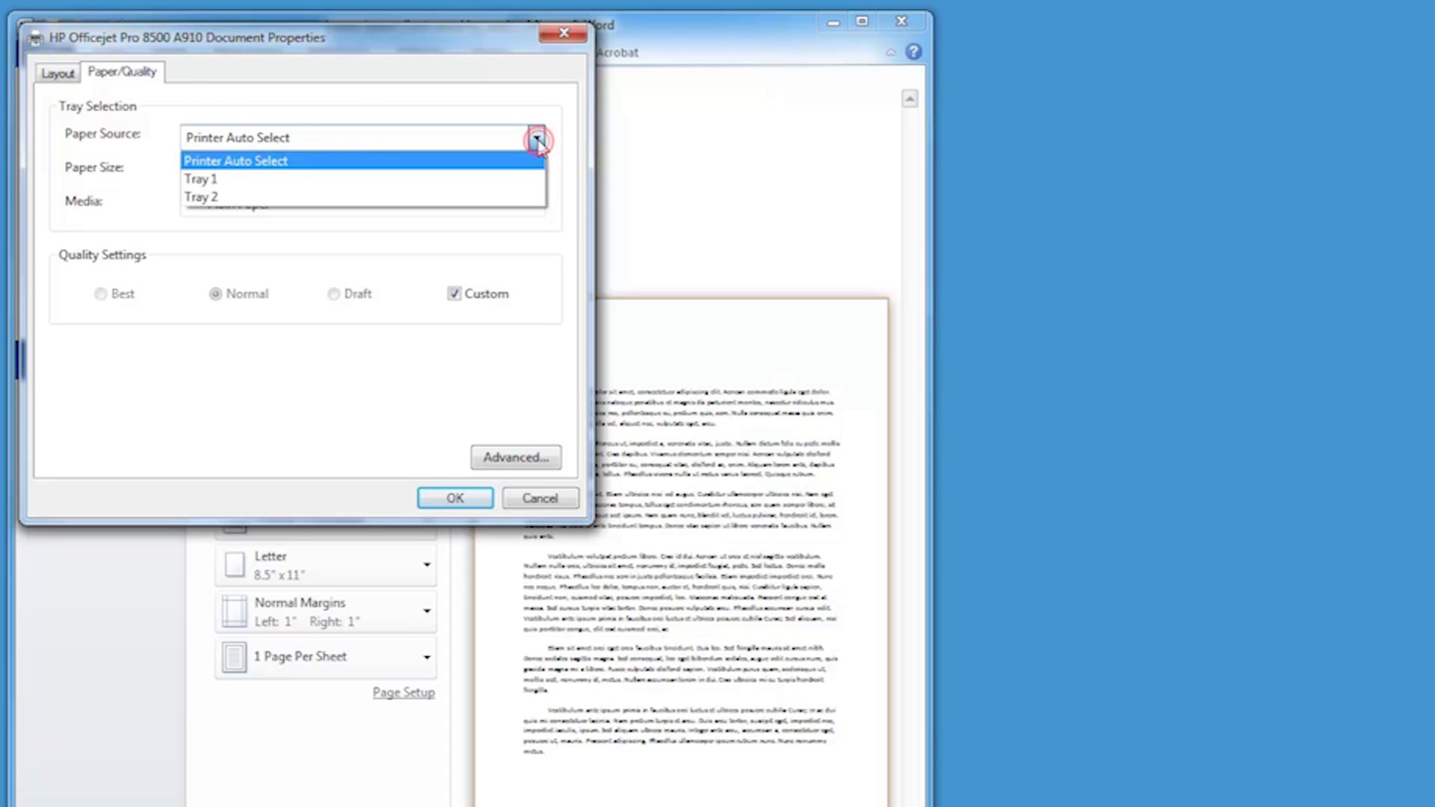
{"action": "left_click", "coordinate": [534, 179]}
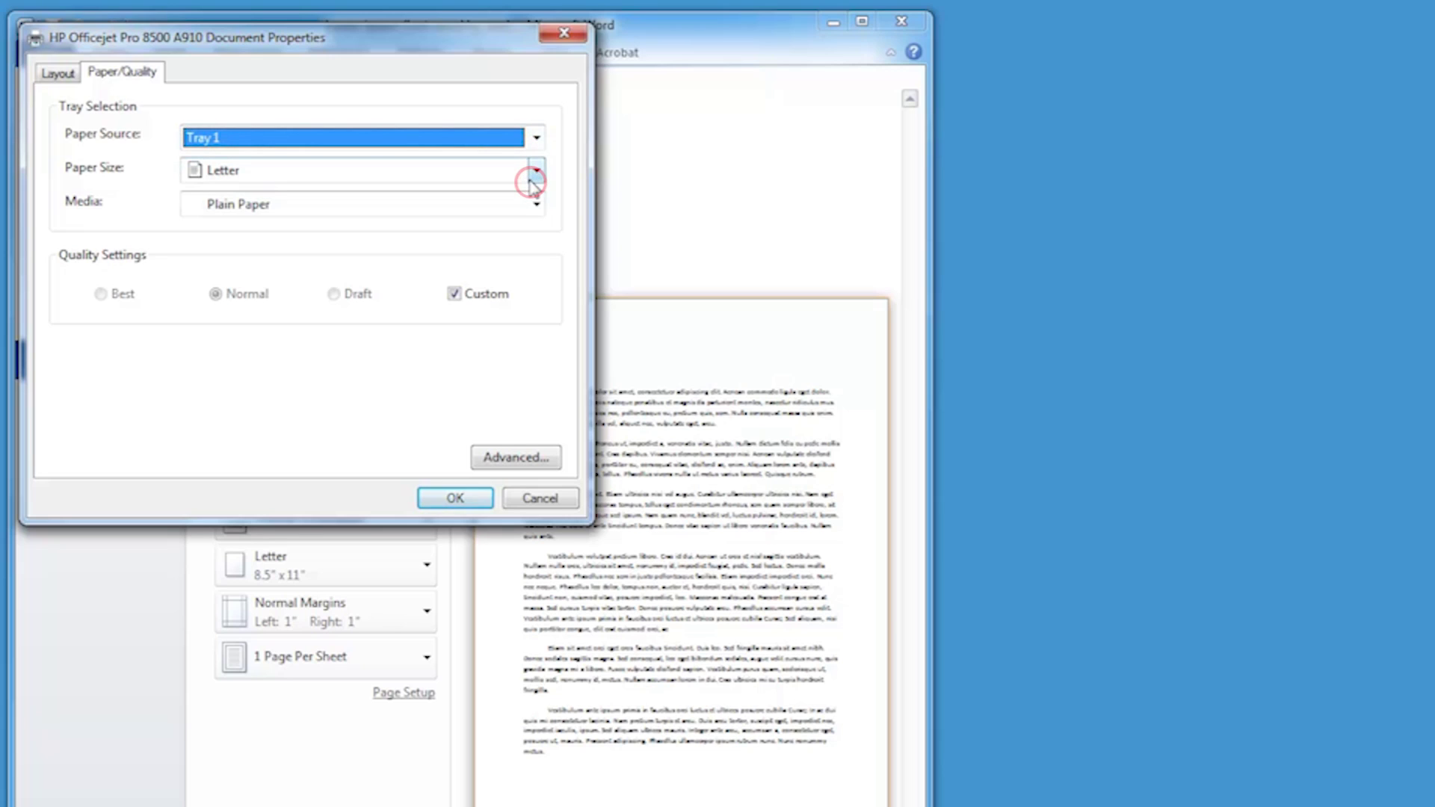
{"action": "left_click", "coordinate": [537, 172]}
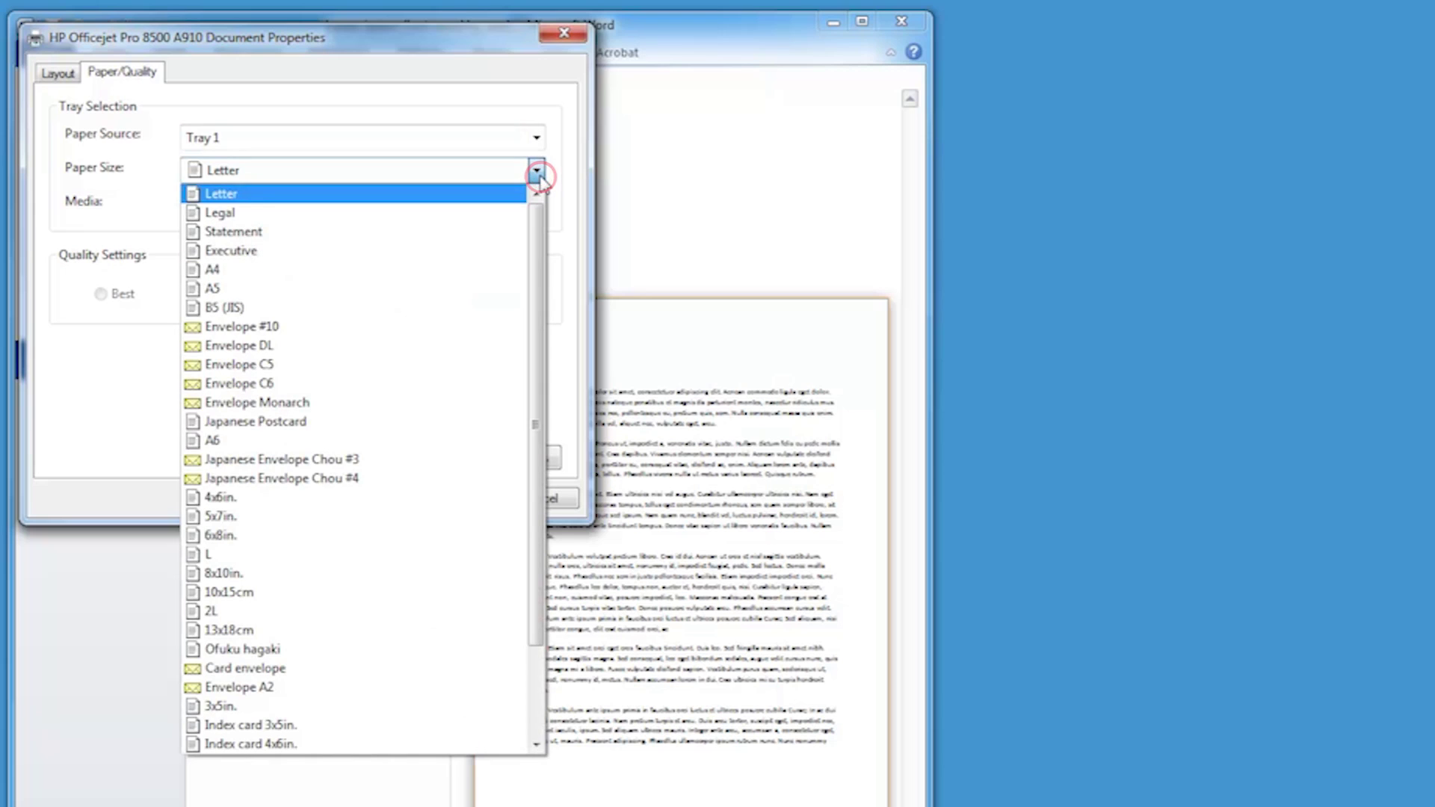
{"action": "left_click", "coordinate": [508, 194]}
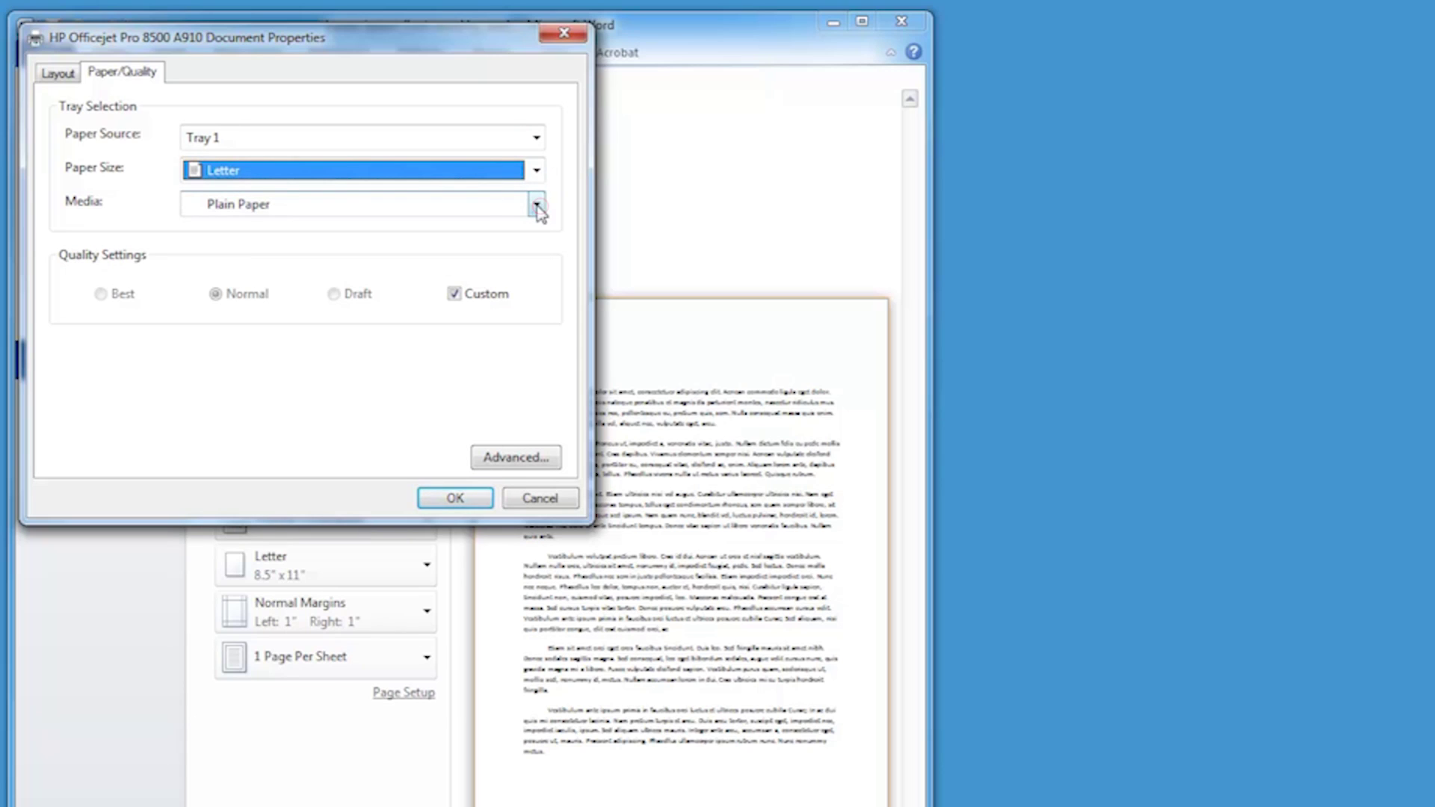
{"action": "left_click", "coordinate": [538, 205]}
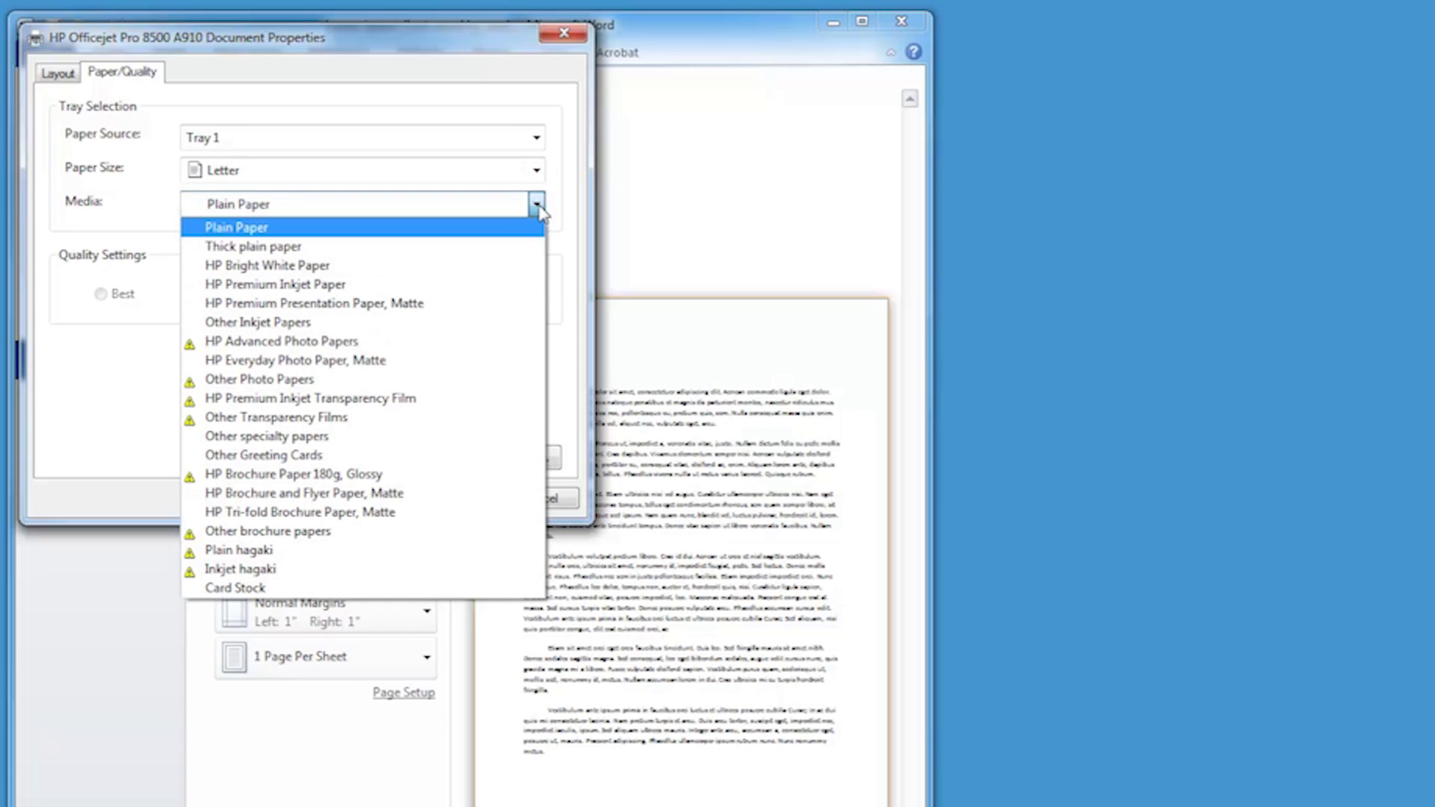
{"action": "left_click", "coordinate": [509, 229]}
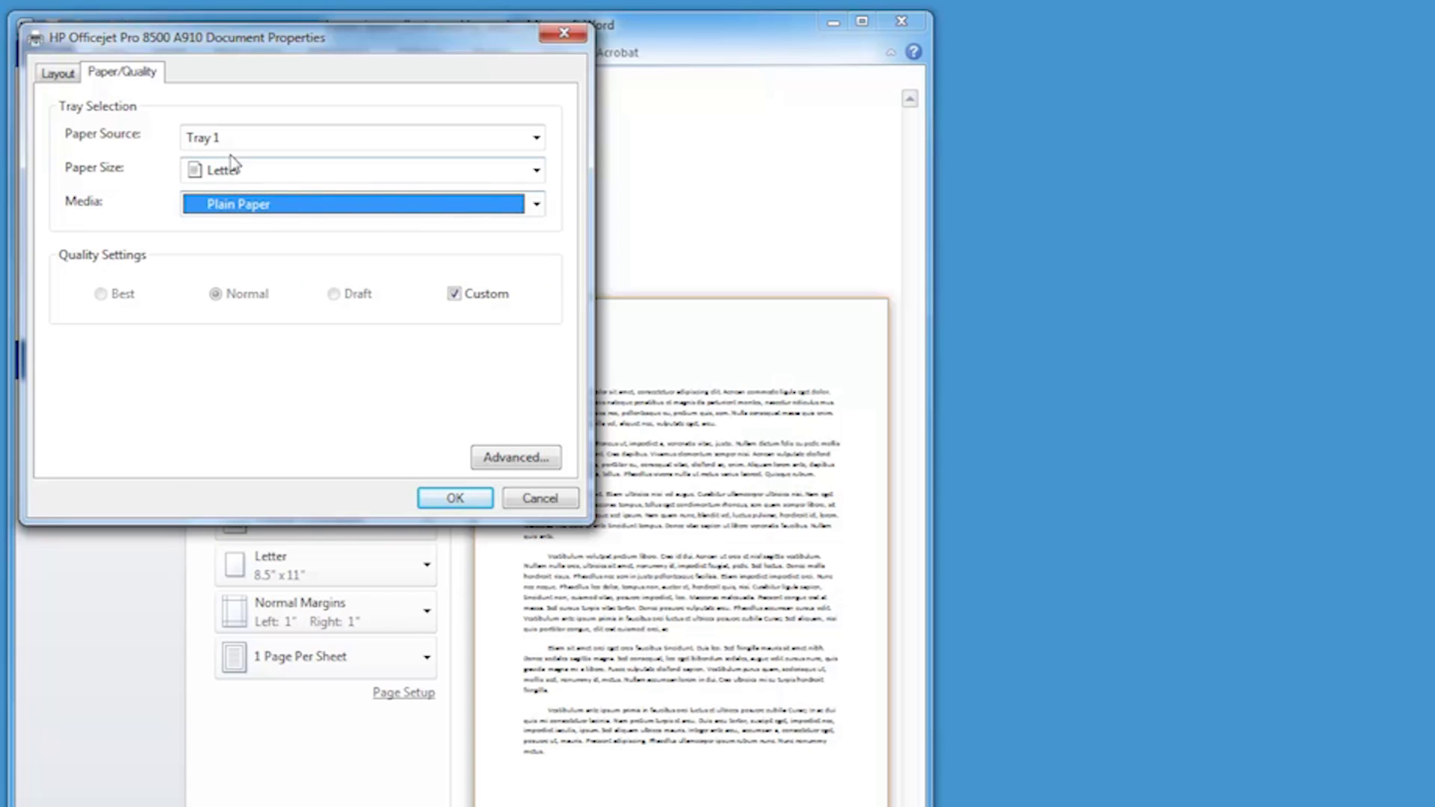
Step: Return to the Layout settings and go into the Advanced document settings
{"action": "left_click", "coordinate": [65, 76]}
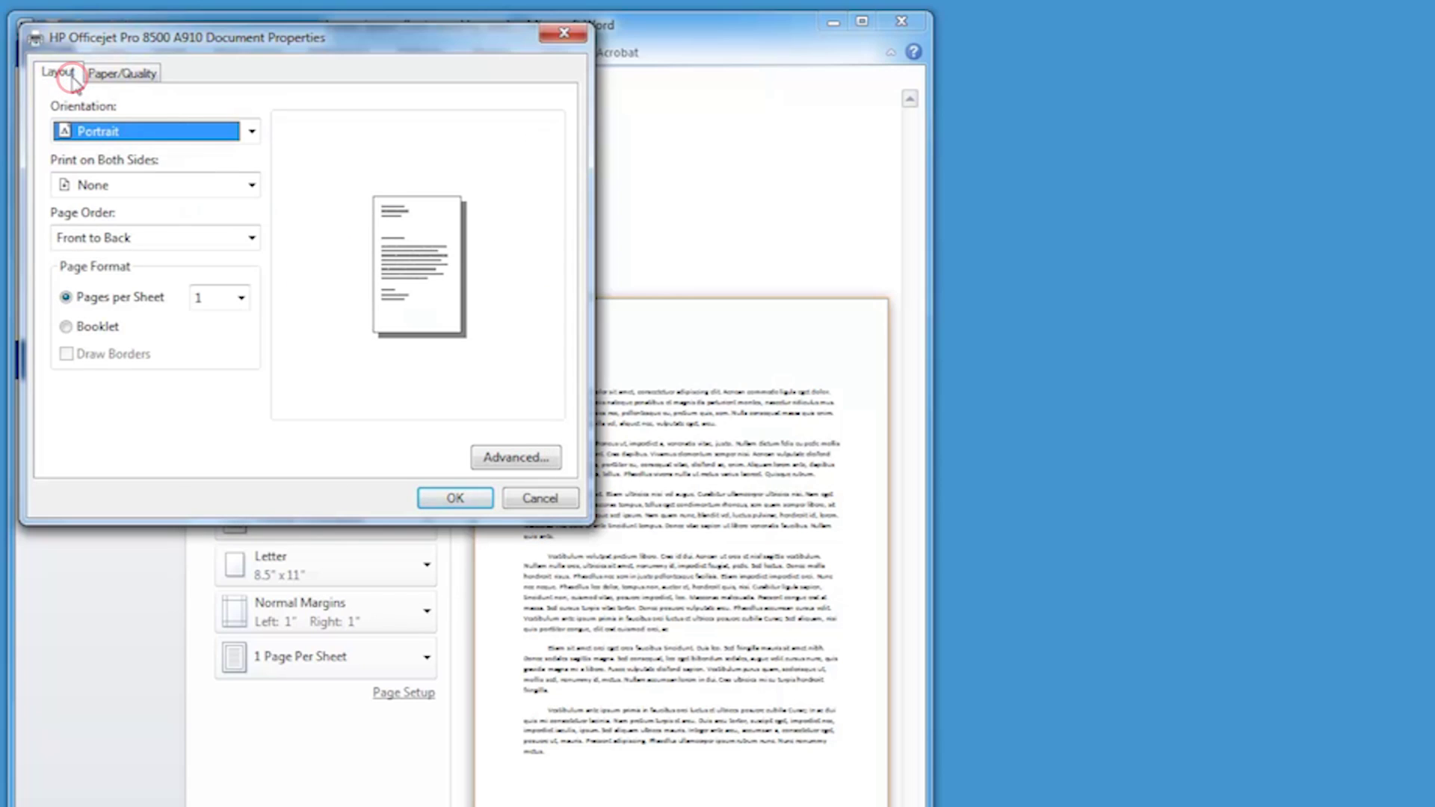
{"action": "left_click", "coordinate": [549, 458]}
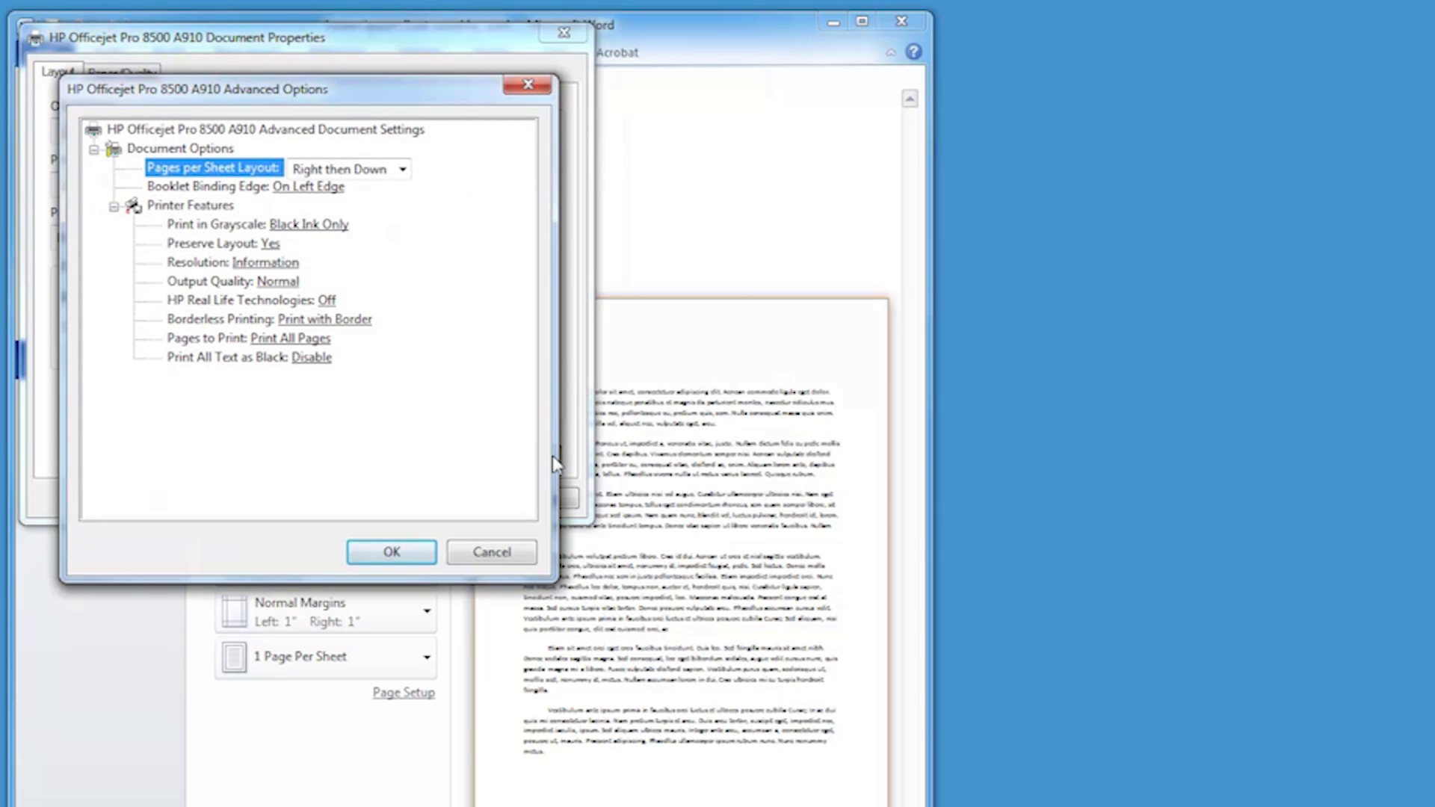
Step: Review the Resolution options, then show the Print in Grayscale choices
{"action": "left_click", "coordinate": [287, 265]}
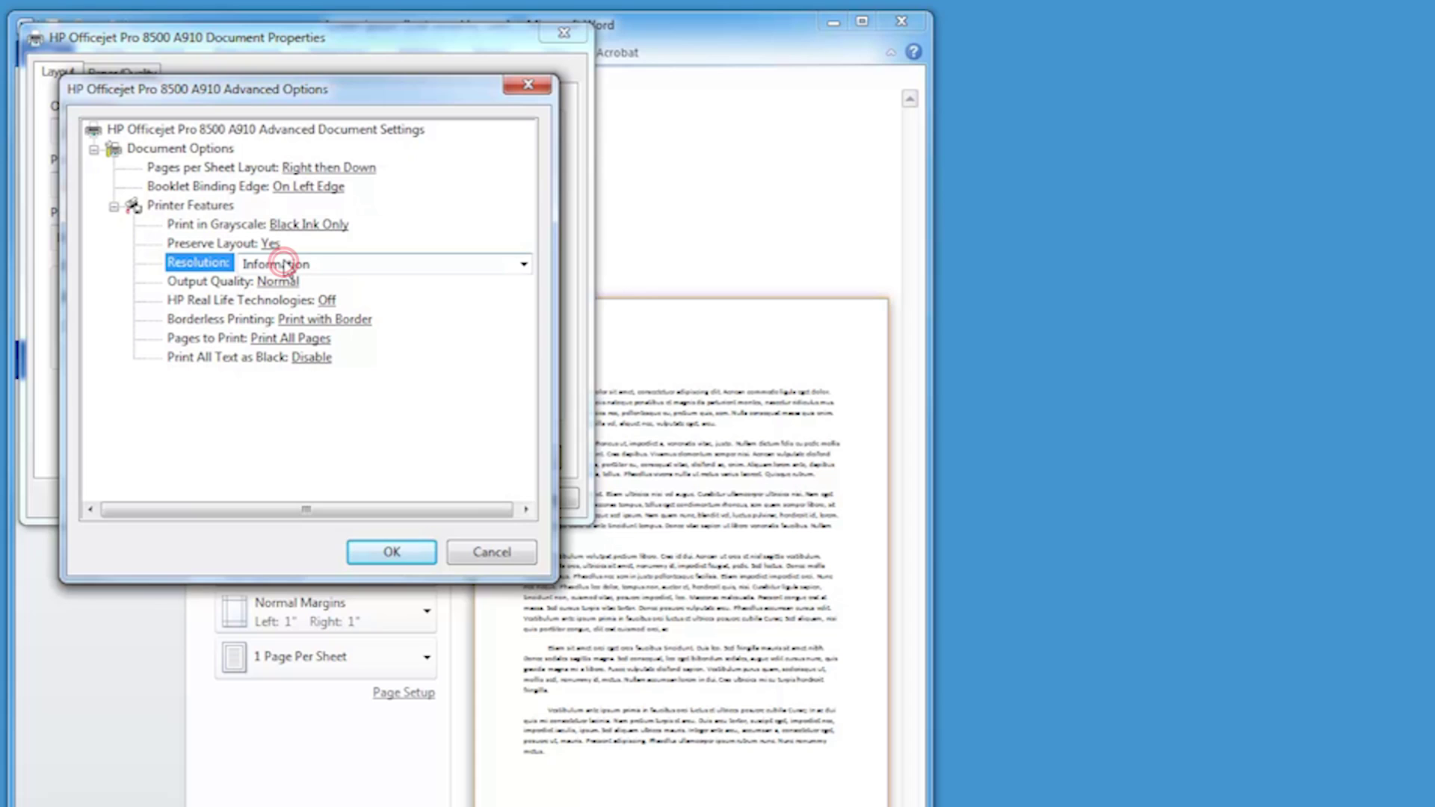
{"action": "left_click", "coordinate": [524, 265]}
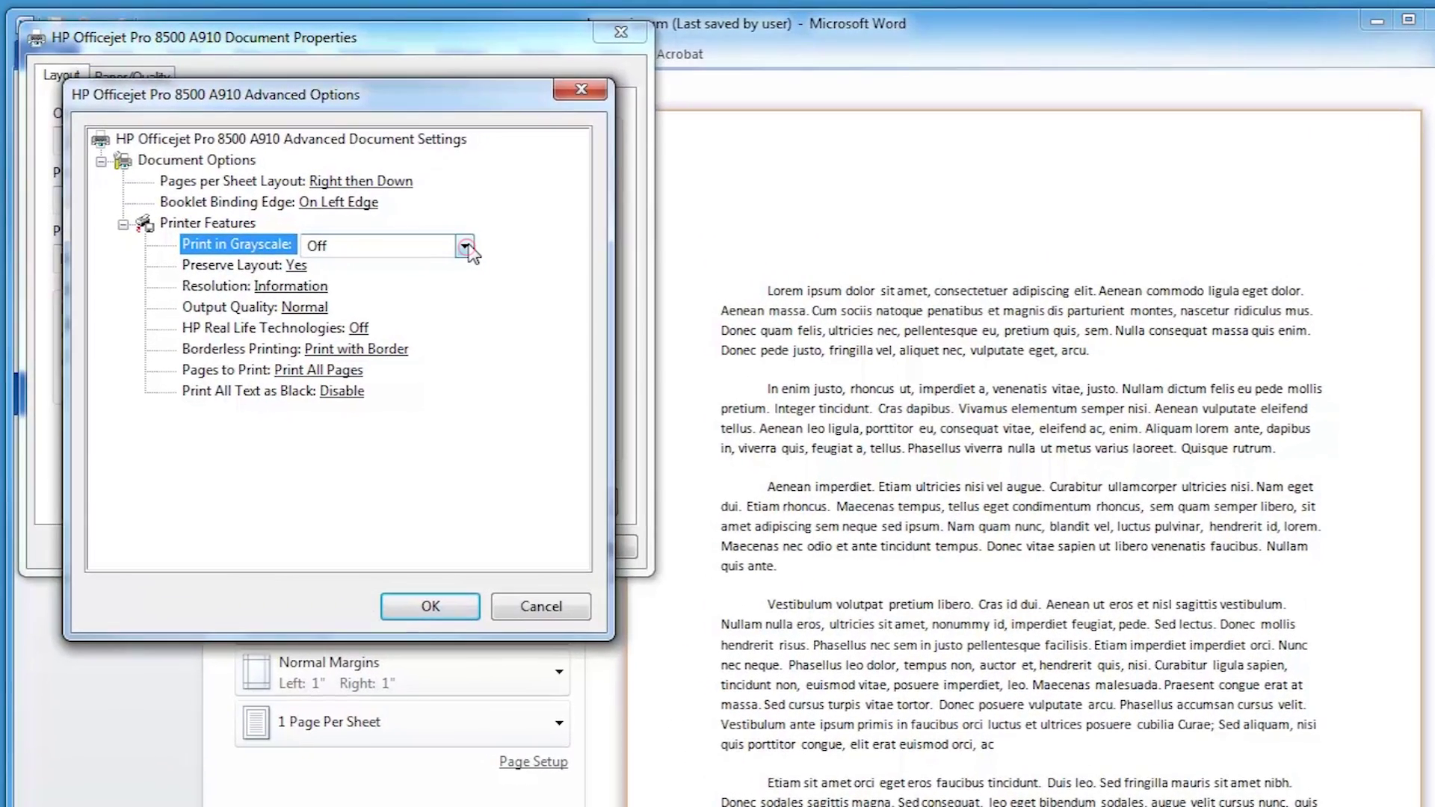
{"action": "left_click", "coordinate": [418, 224]}
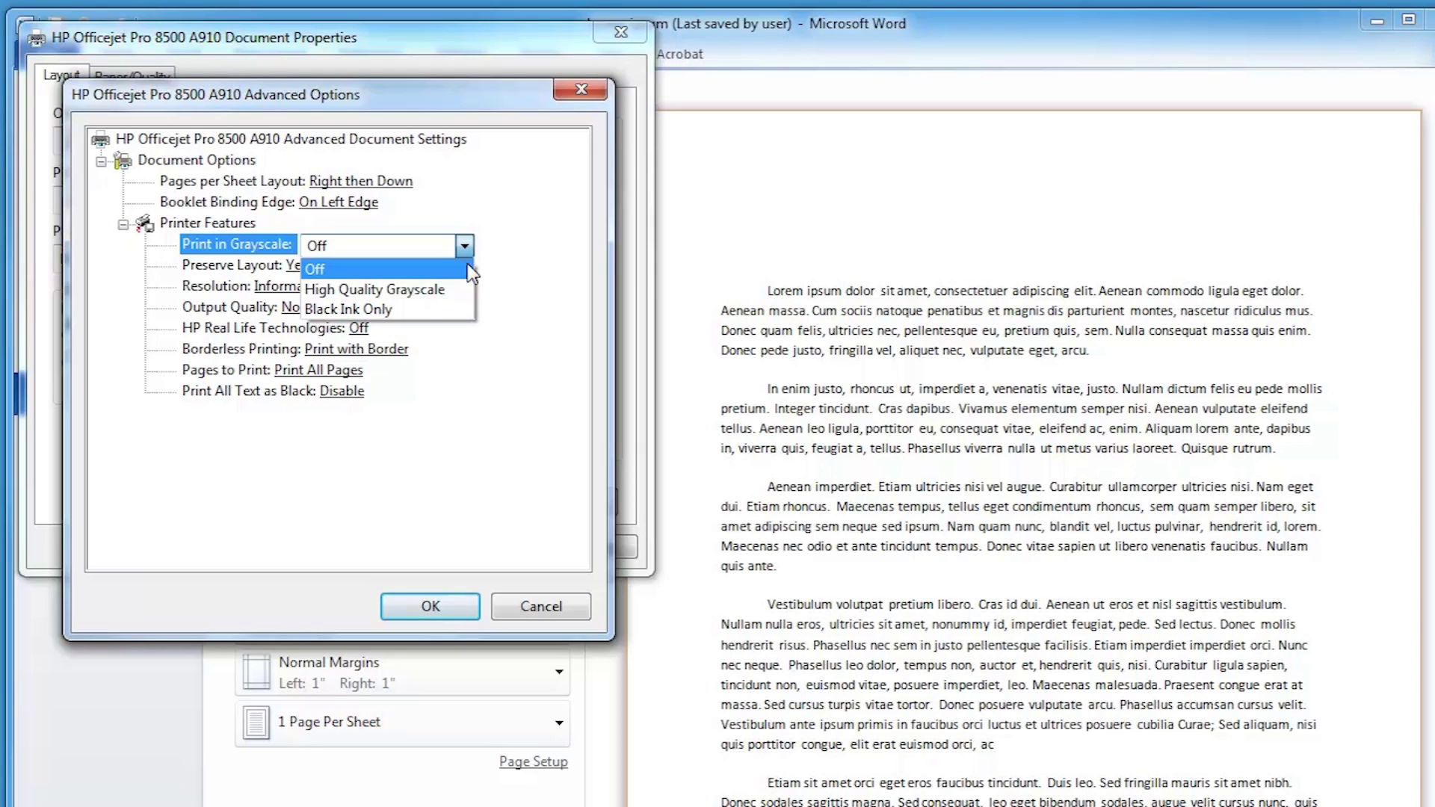
Step: Set Print in Grayscale to Black Ink Only, confirm both dialogs and send the document to print
{"action": "left_click", "coordinate": [466, 308]}
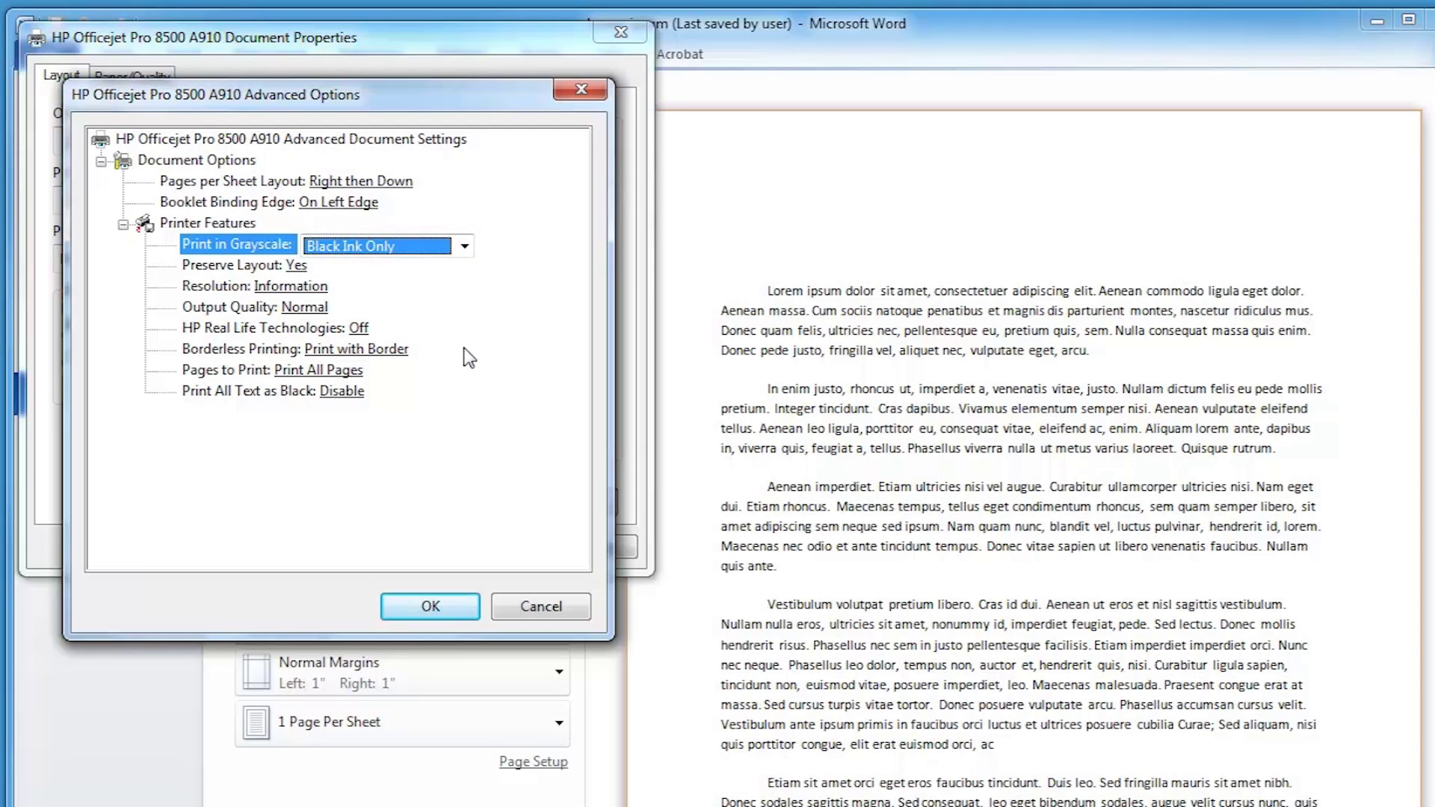
{"action": "left_click", "coordinate": [467, 606]}
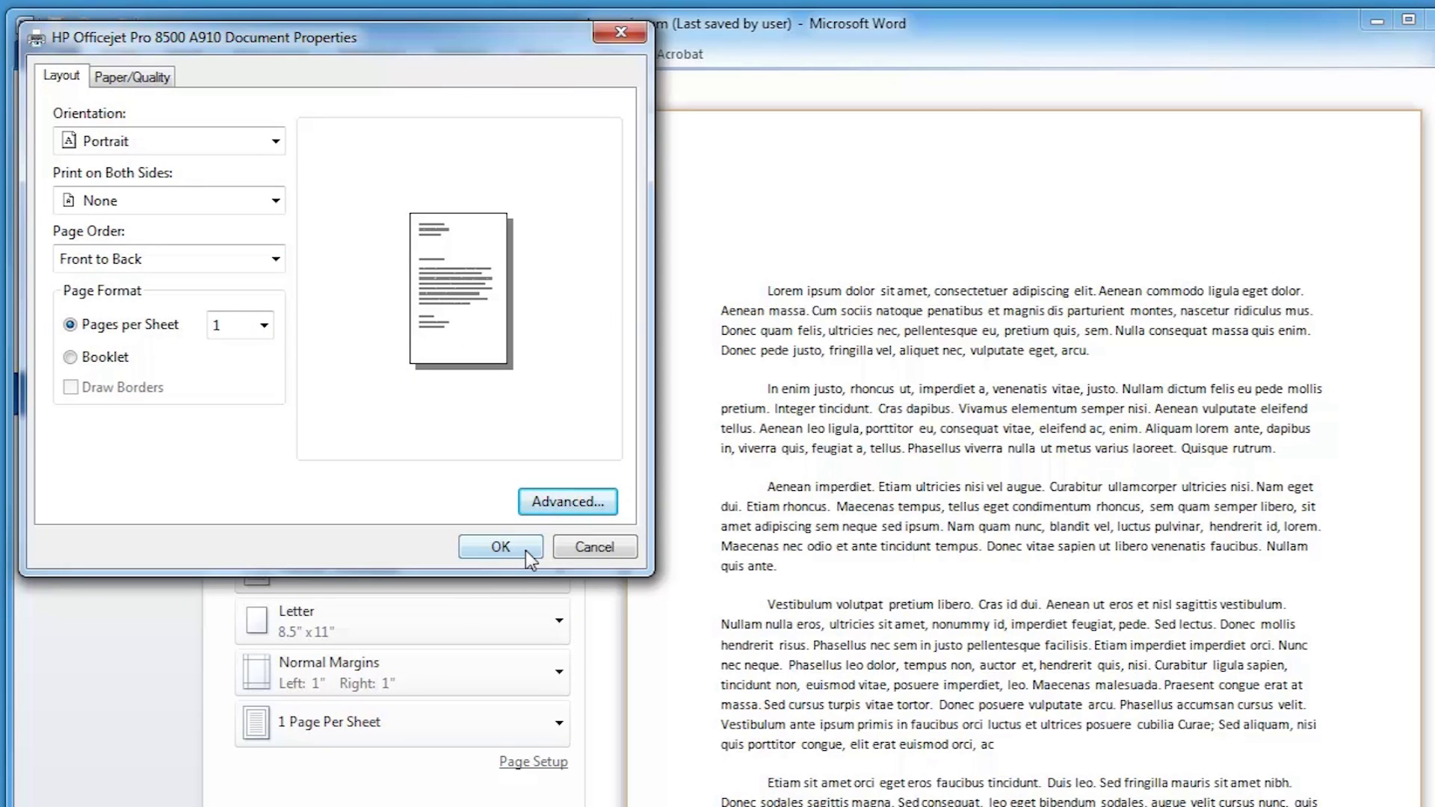
{"action": "left_click", "coordinate": [523, 549]}
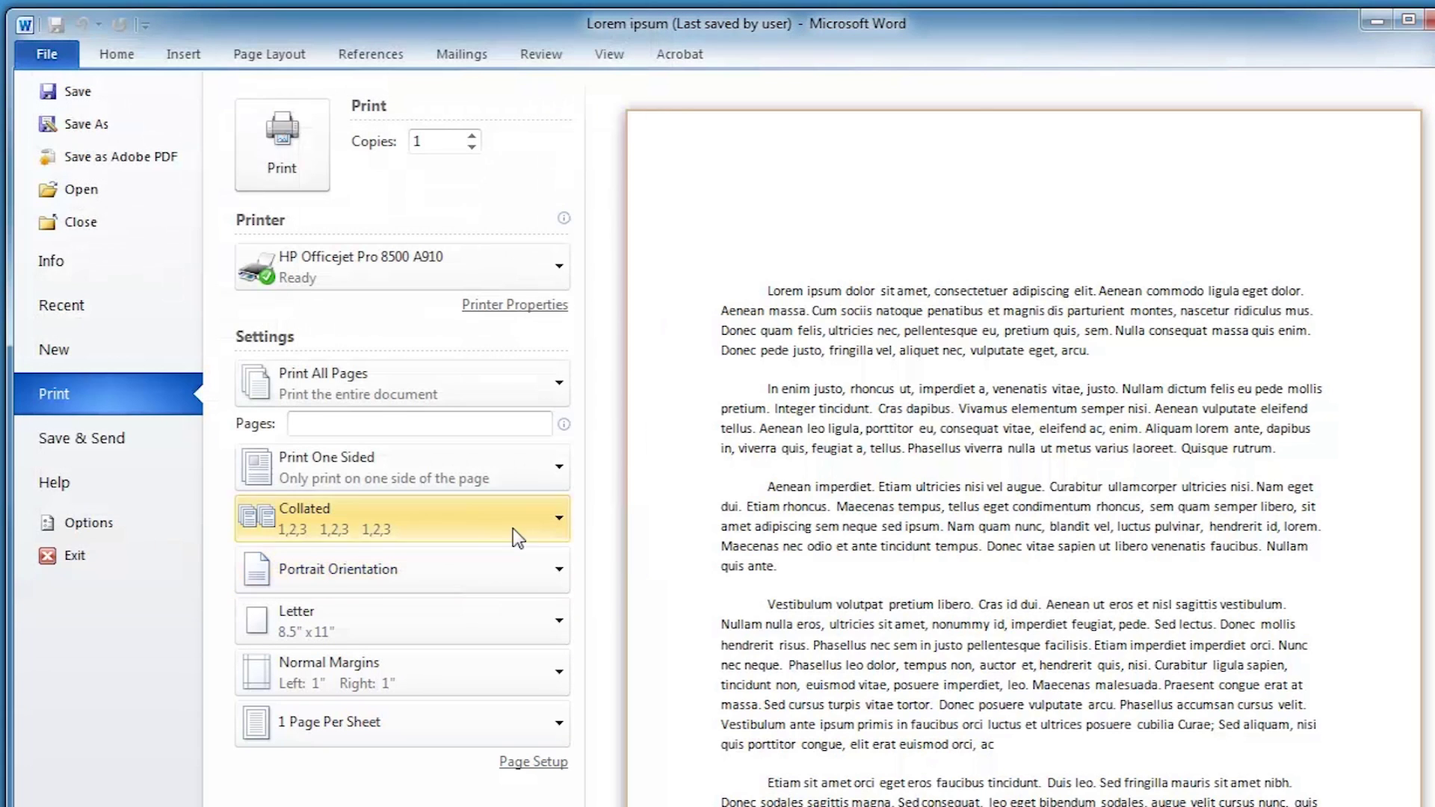
{"action": "left_click", "coordinate": [282, 143]}
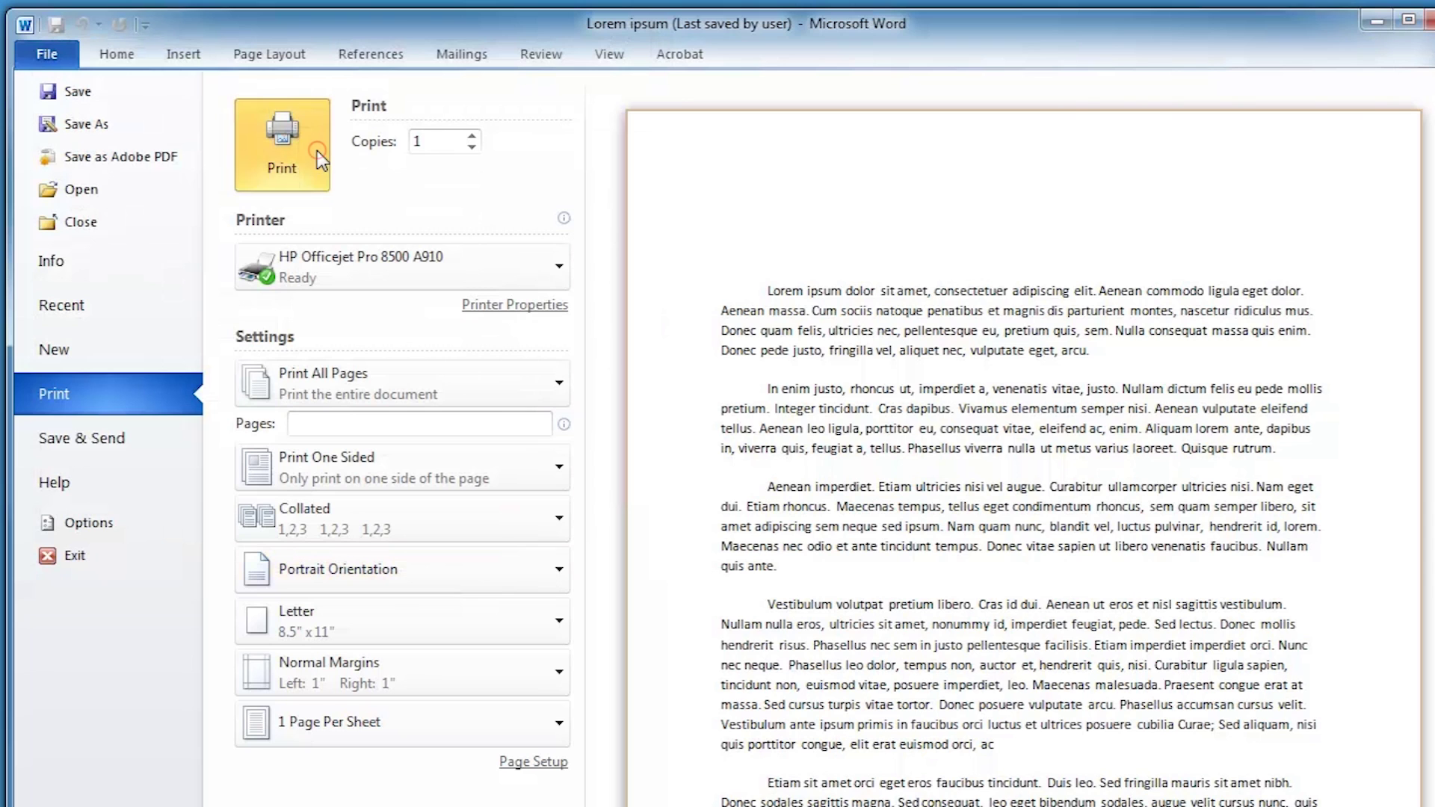